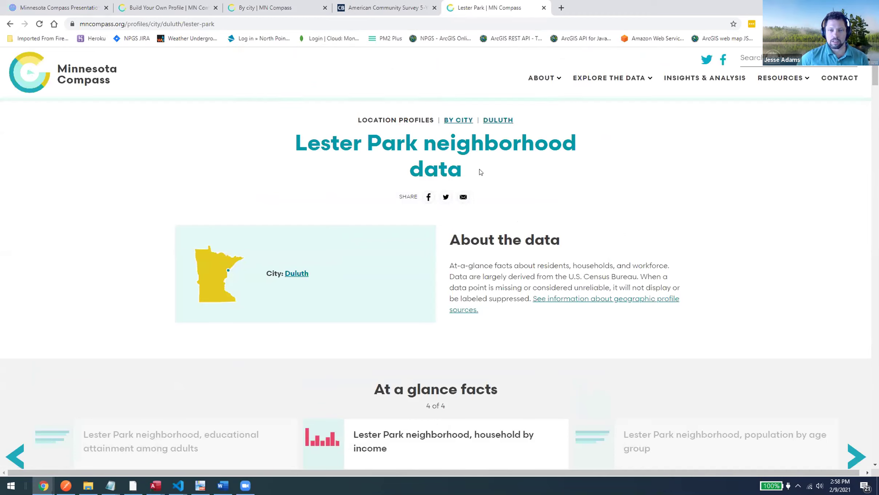
Return to the By city location profiles and open the Anoka city profile
click(287, 10)
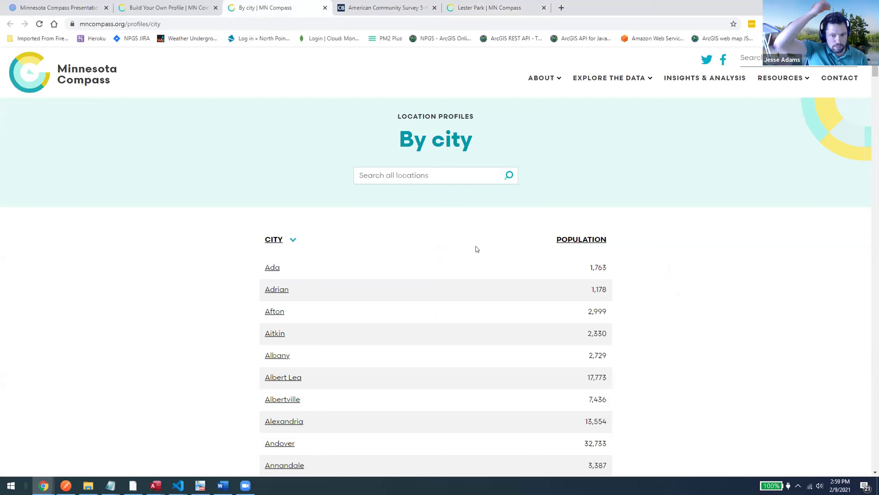
click(635, 78)
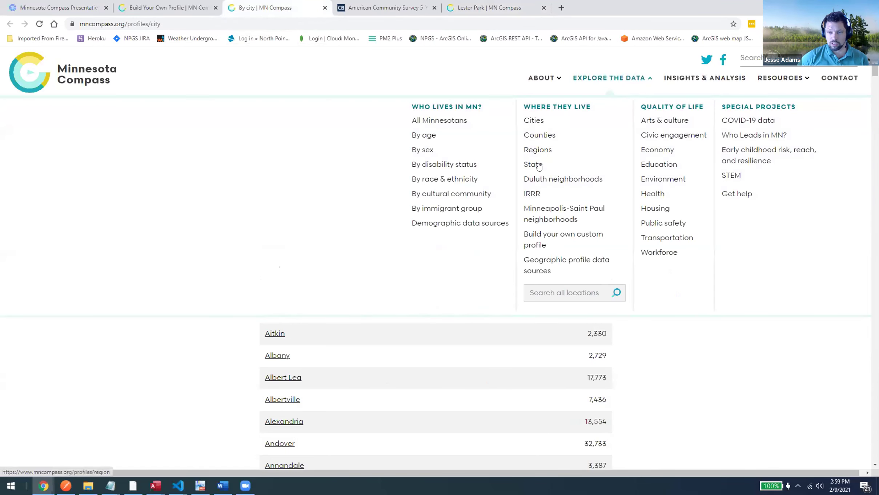
click(774, 313)
scroll(458, 322, down, 3)
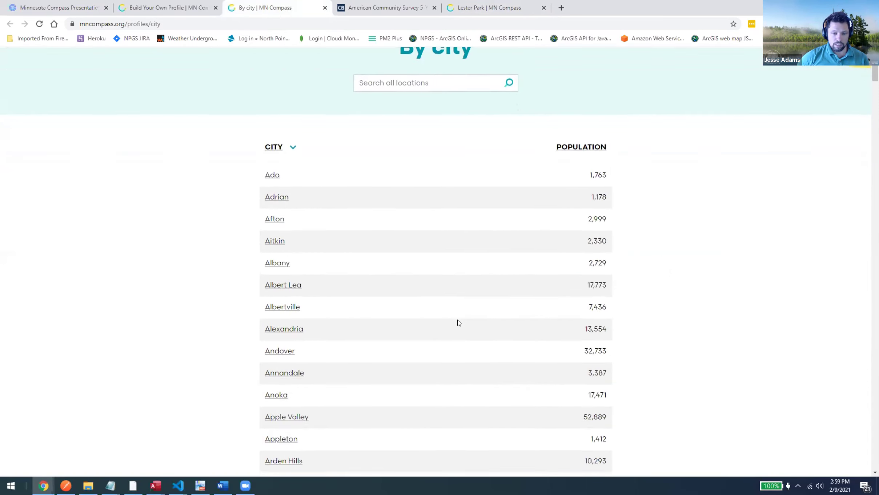
click(277, 350)
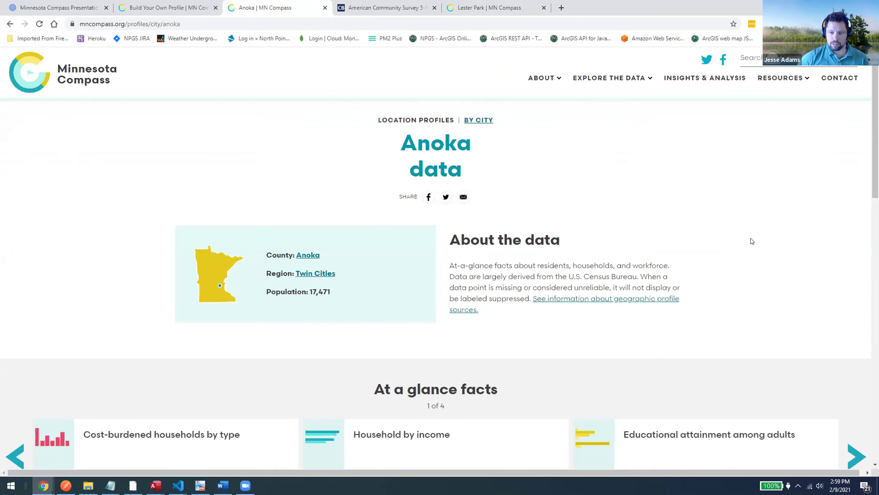
Expand all sections under "Who lives in Anoka?" and review the age, sex, and race and ethnicity tables
scroll(779, 248, down, 6)
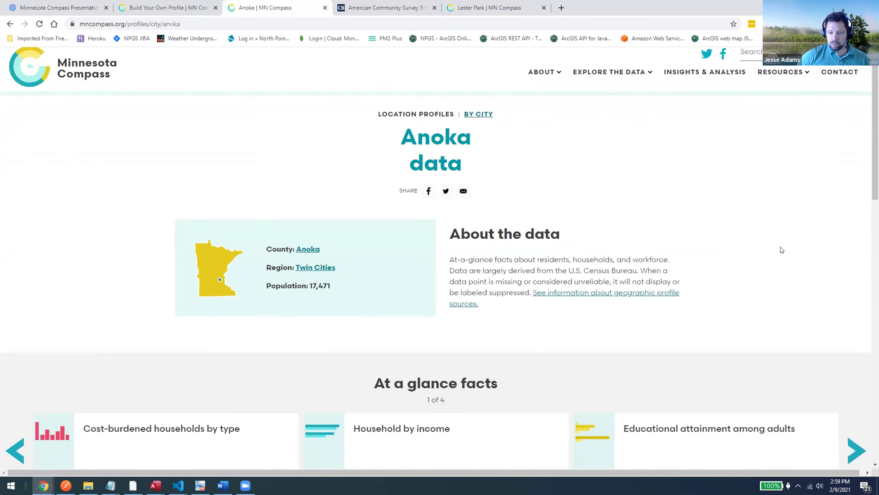
scroll(781, 251, down, 4)
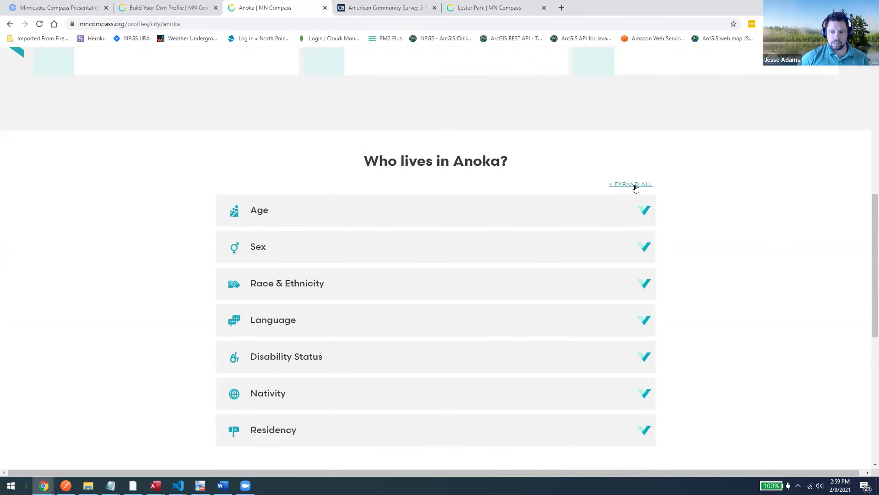
click(634, 186)
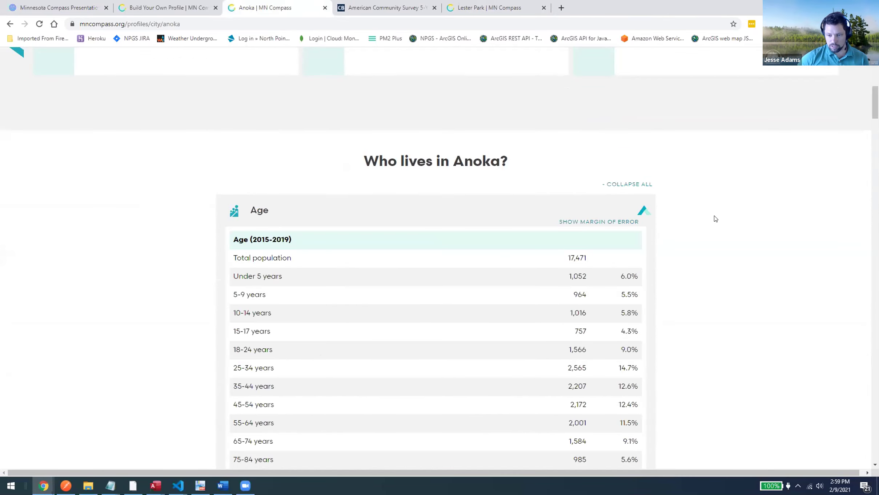
scroll(559, 285, down, 1)
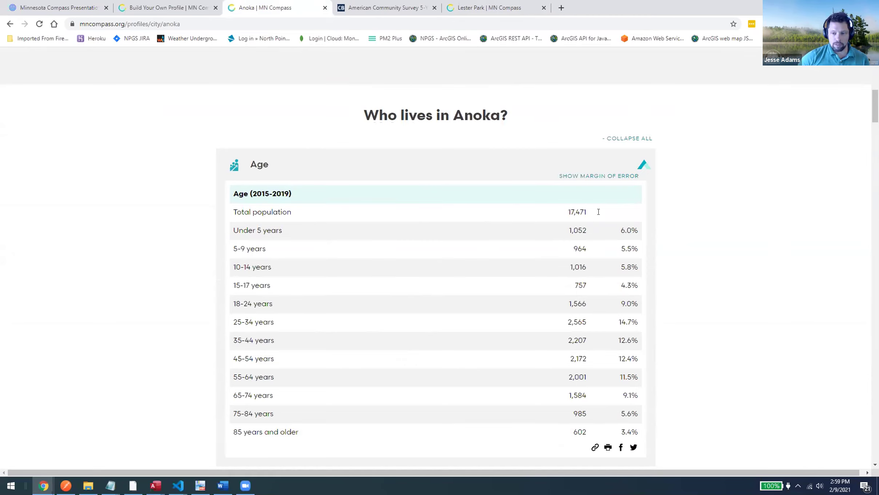
scroll(672, 270, down, 1)
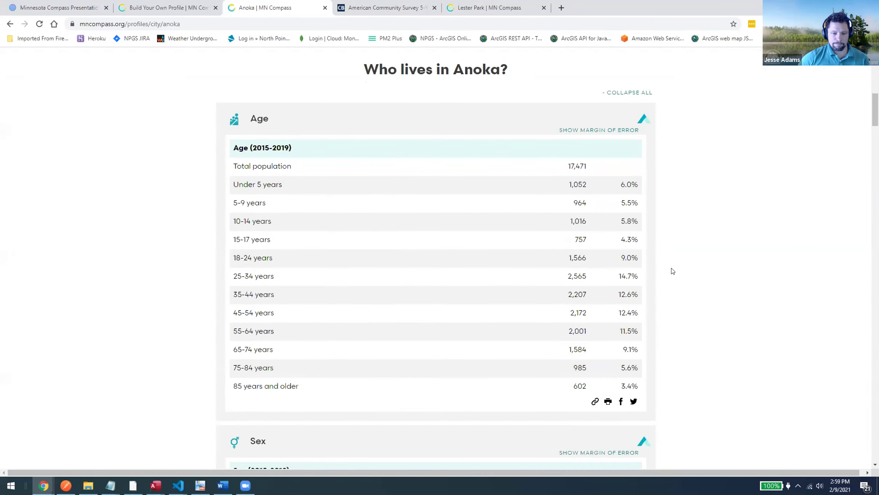
scroll(672, 271, down, 8)
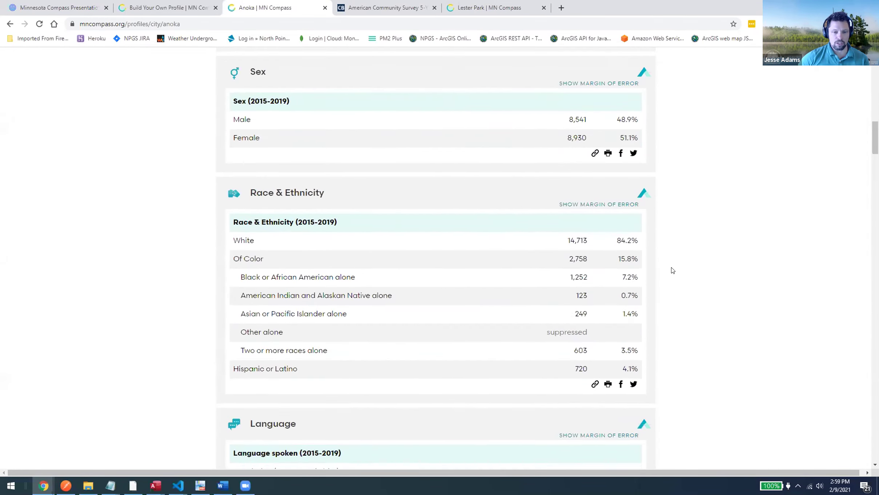
scroll(672, 270, down, 1)
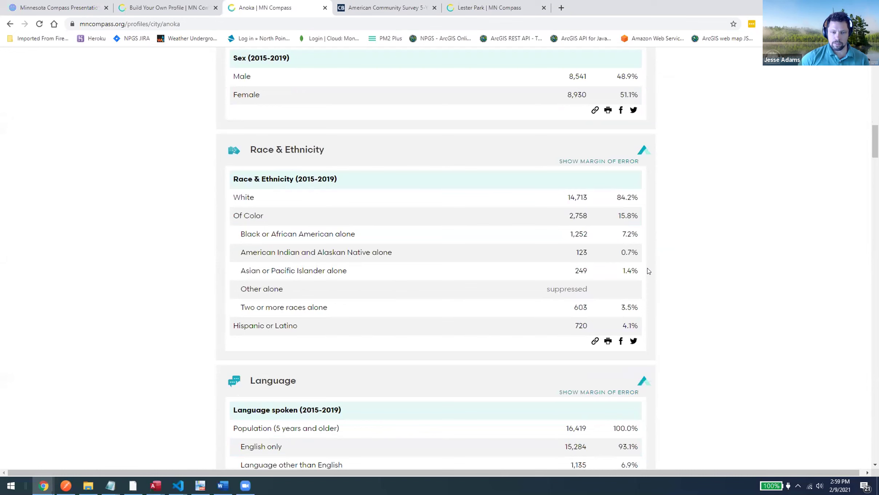
Go to the Build Your Own Profile map and generate a custom profile for St. Louis County
click(188, 12)
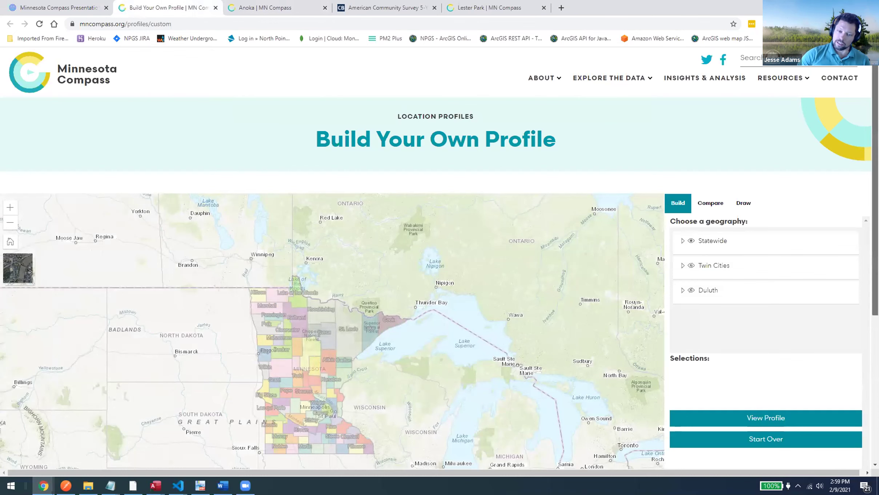
scroll(437, 254, down, 2)
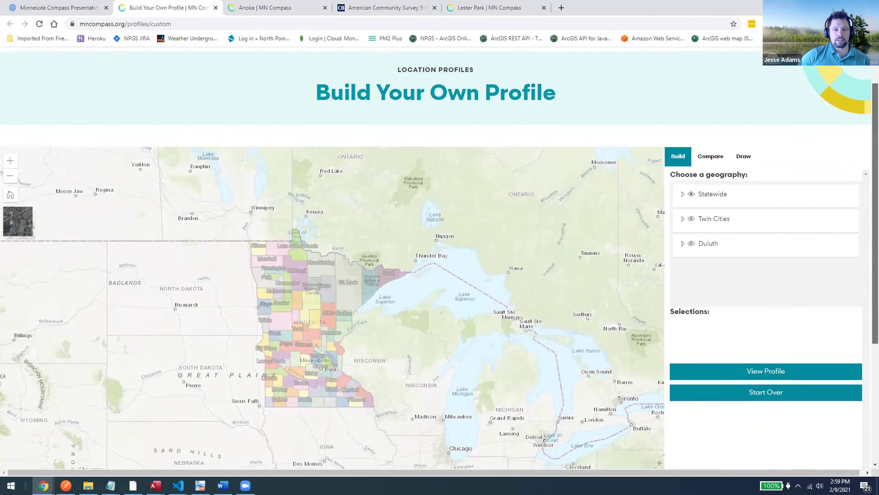
scroll(818, 138, down, 1)
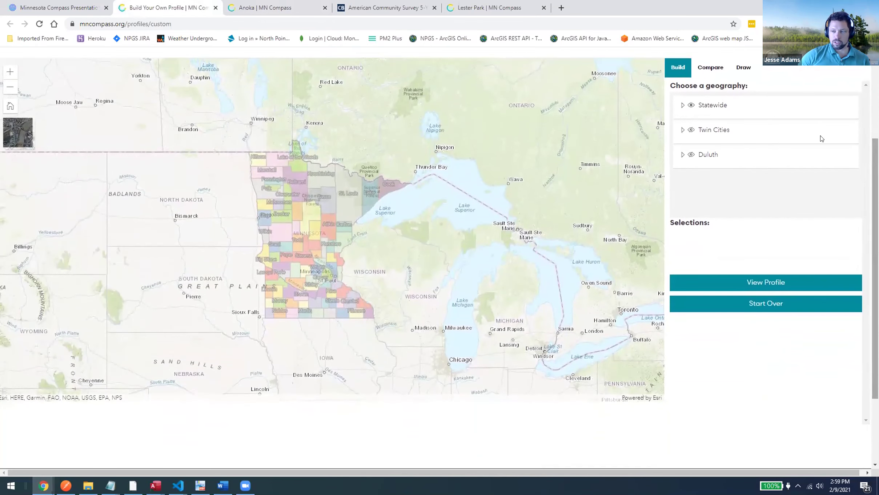
scroll(851, 153, up, 1)
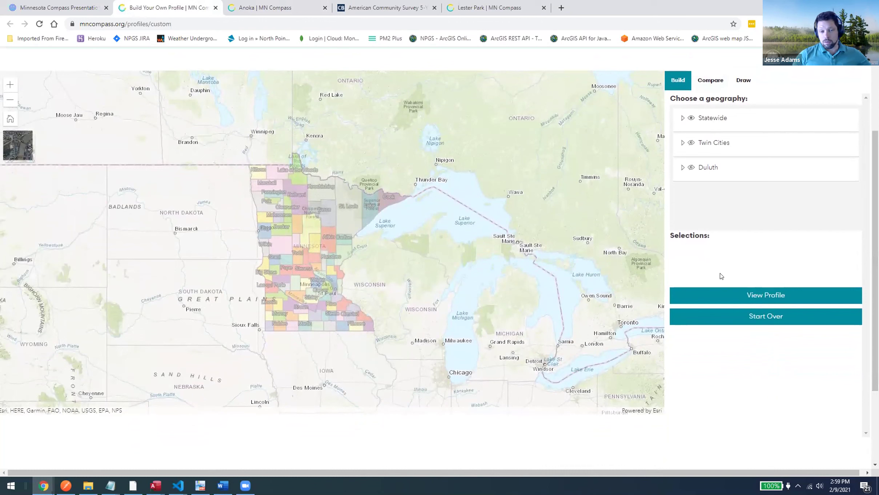
click(355, 220)
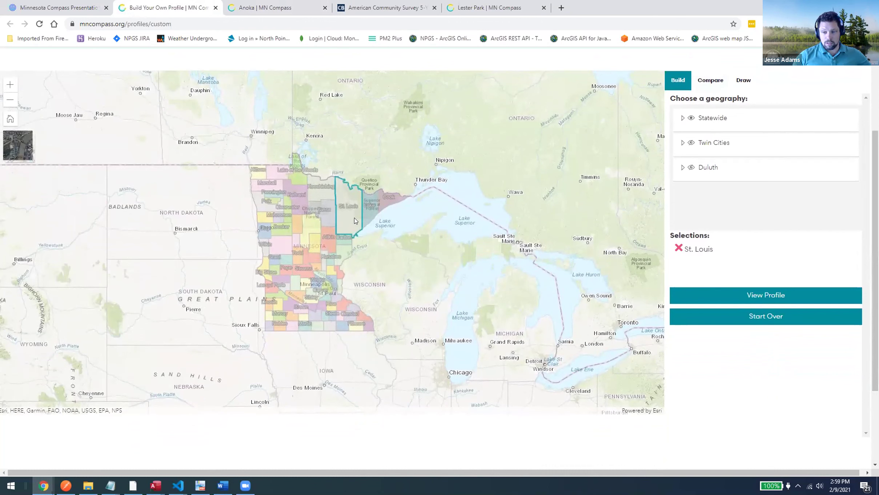
click(735, 298)
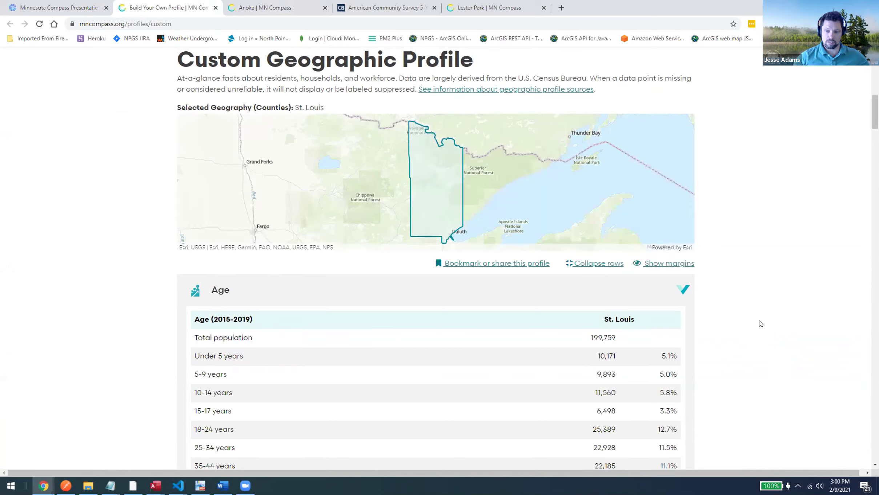
Start over and generate a combined custom profile for Carlton, Pine, Kanabec, Isanti and Chisago counties
scroll(758, 324, up, 9)
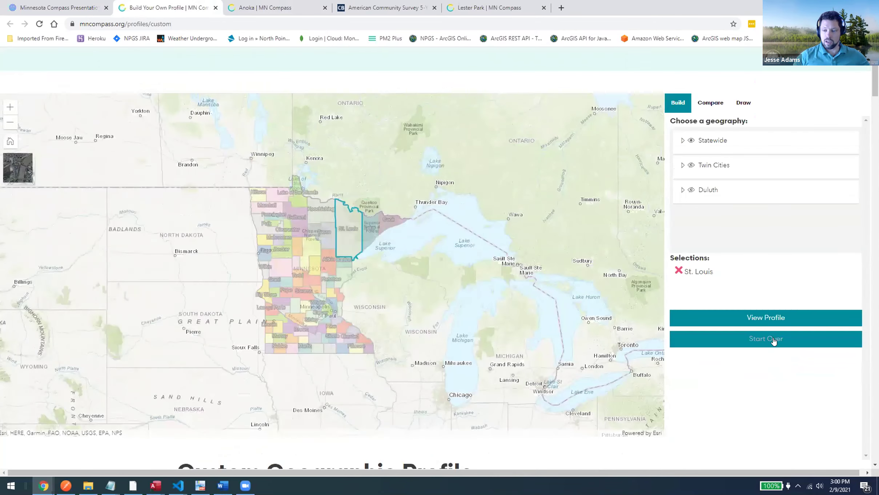
click(774, 340)
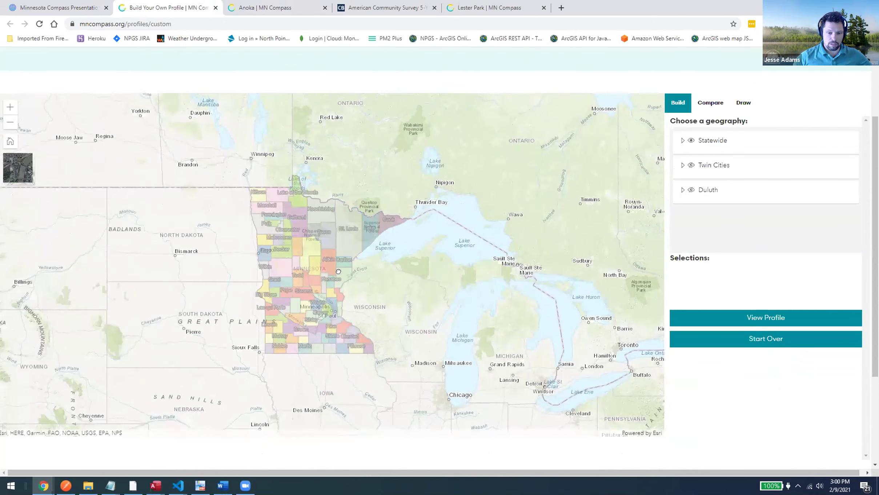
scroll(339, 271, up, 2)
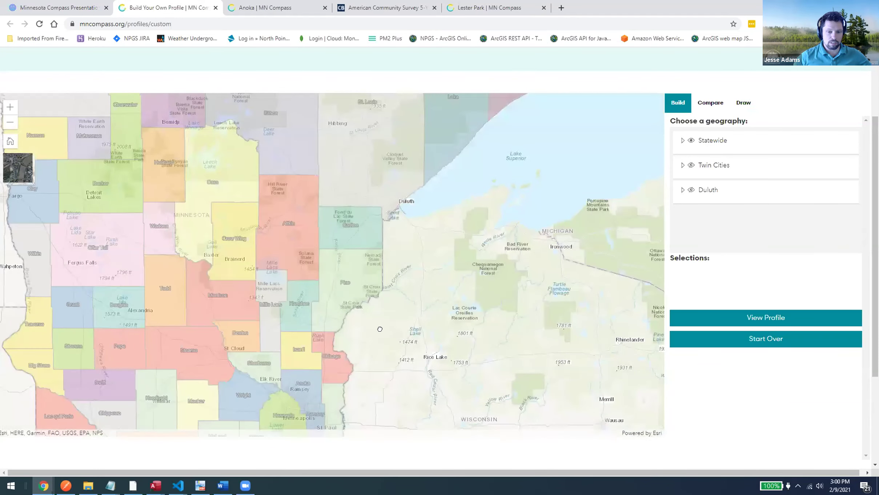
drag(380, 329, 382, 315)
click(348, 260)
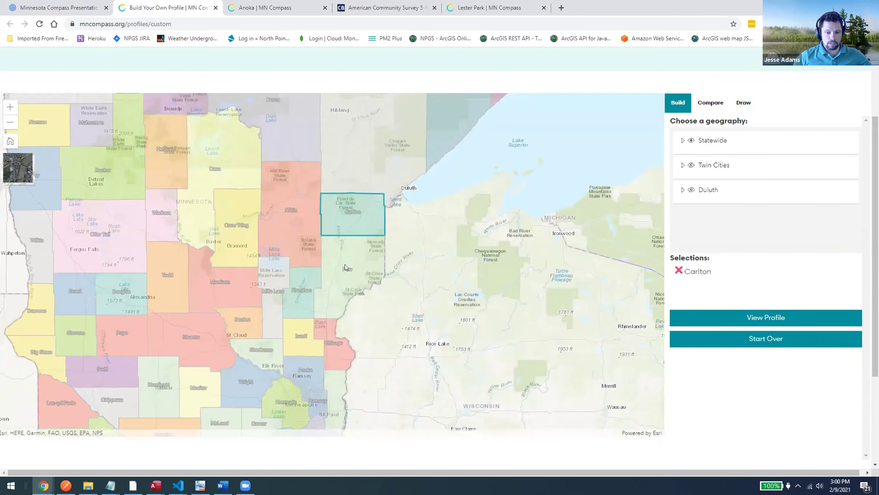
click(296, 335)
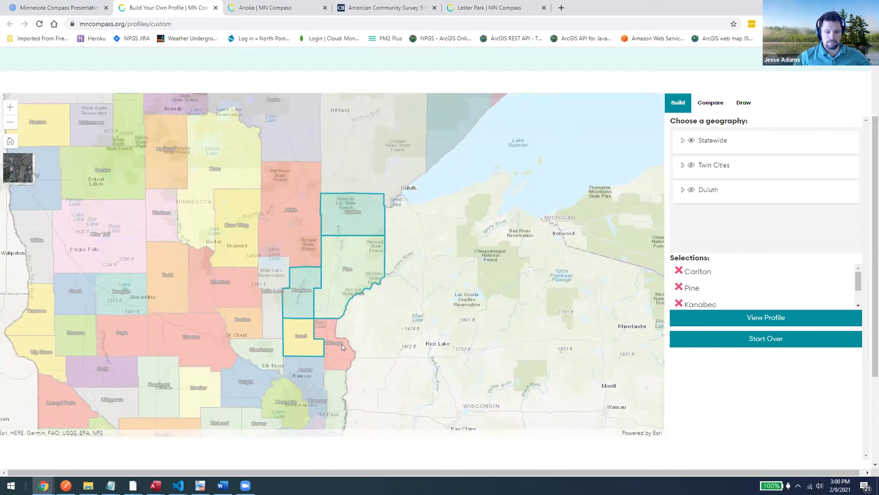
click(338, 349)
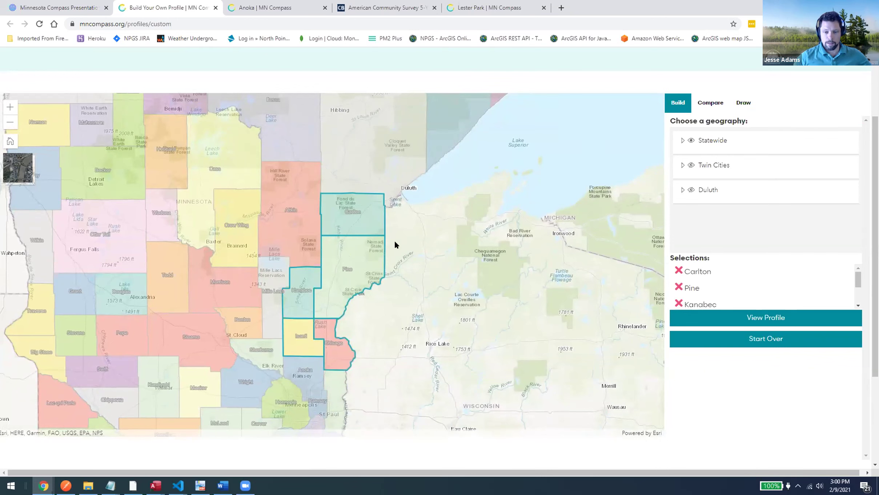
click(777, 316)
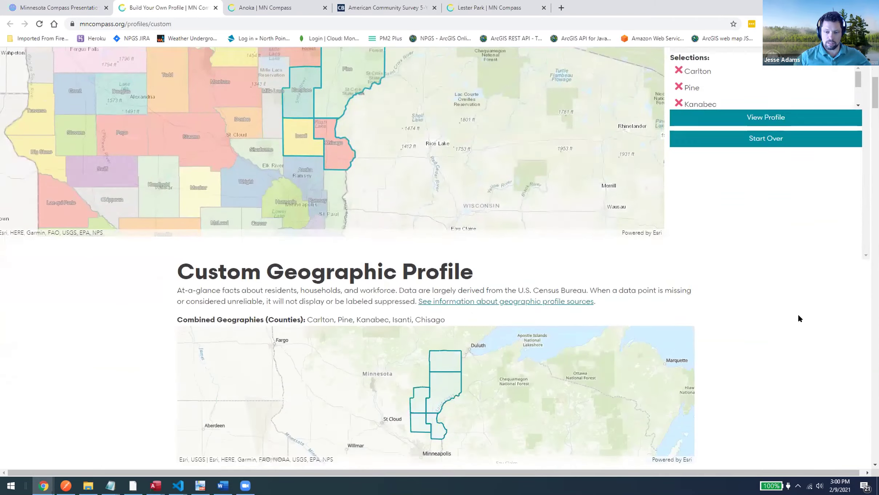
Review the age, sex, race and ethnicity, language and disability tables of the combined five-county profile
scroll(802, 314, down, 1)
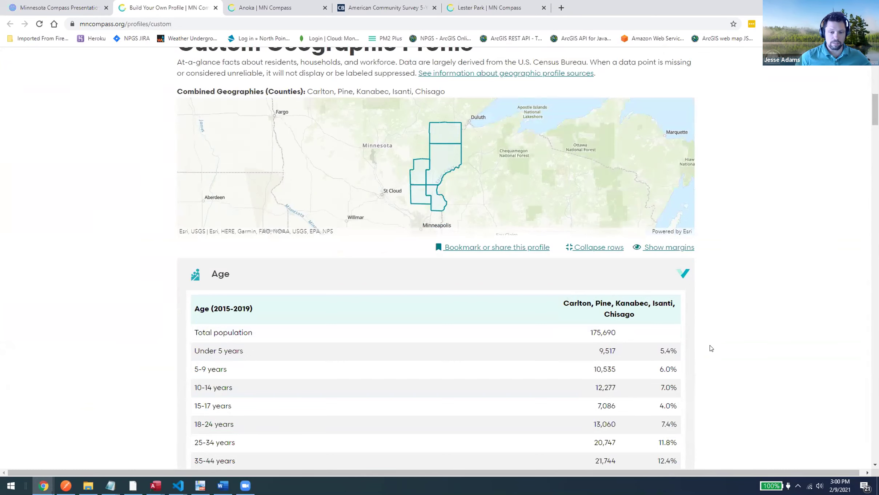
scroll(725, 311, down, 9)
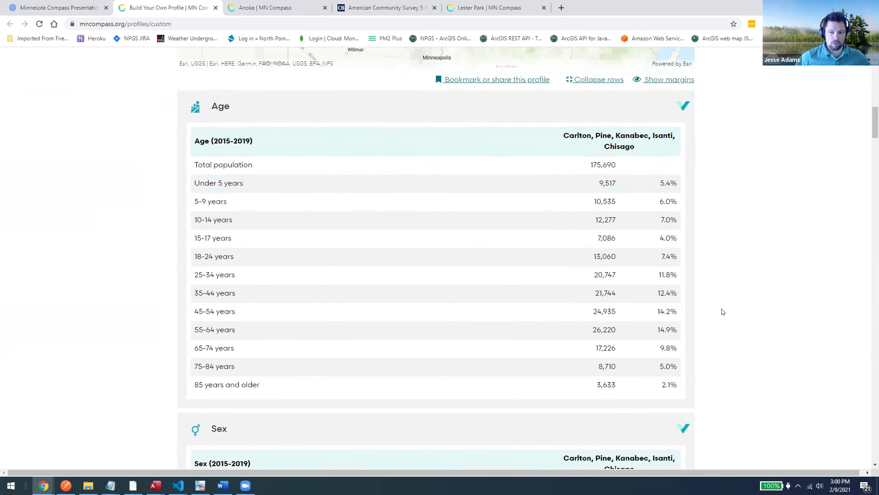
scroll(723, 312, down, 7)
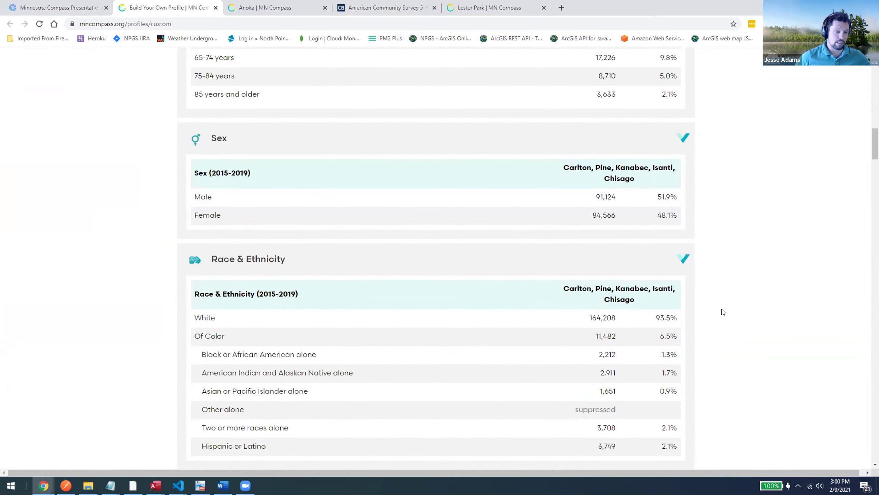
scroll(723, 311, down, 4)
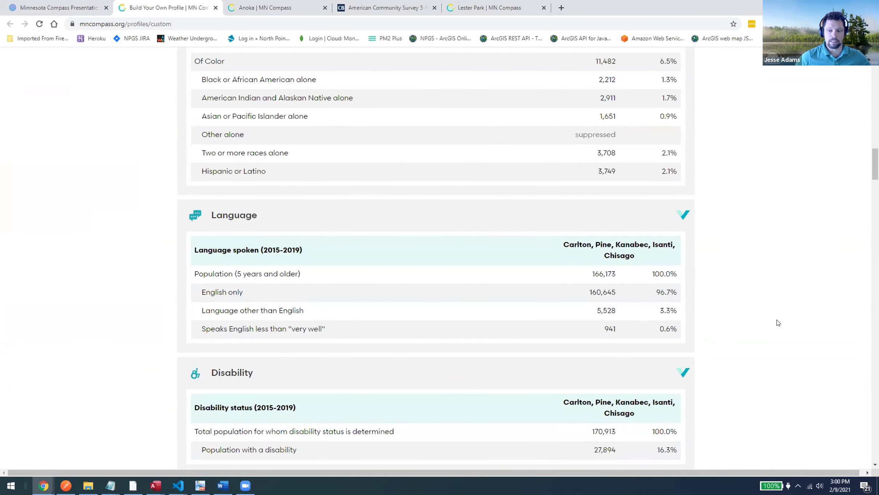
scroll(436, 254, up, 16)
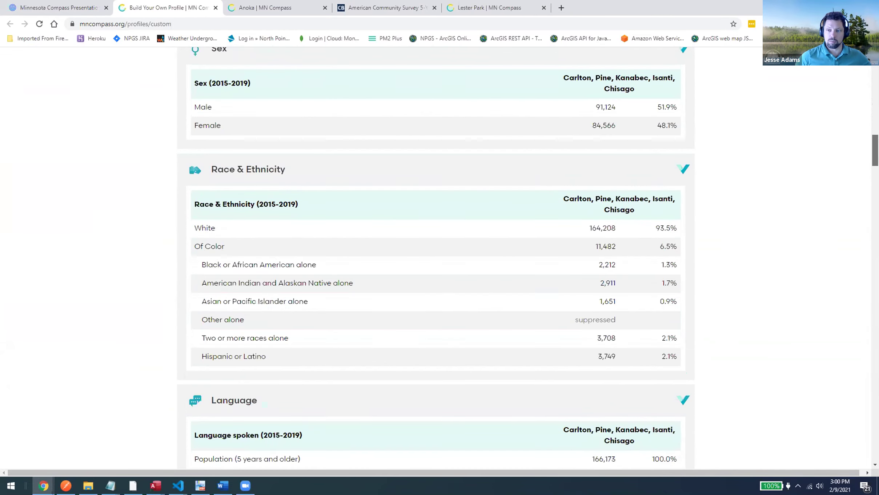
scroll(663, 212, up, 15)
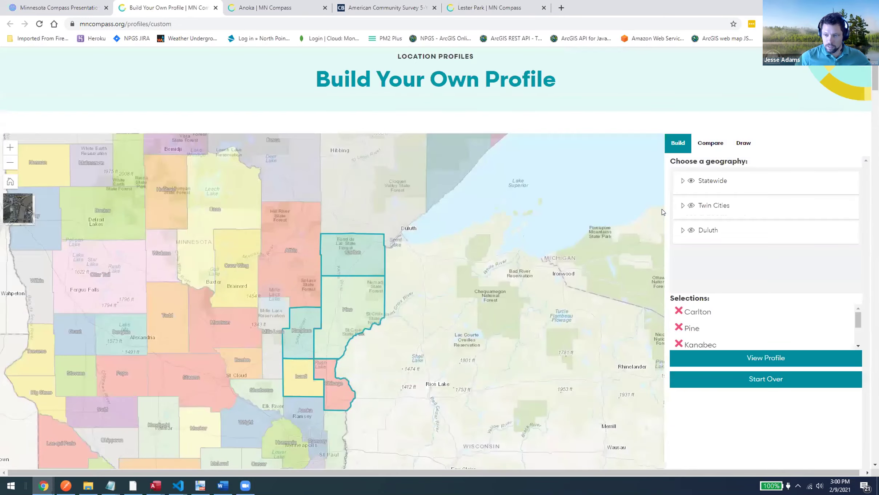
Clear the county selections, switch to comparison mode, and show the statewide Economic Development Regions on the map
click(756, 382)
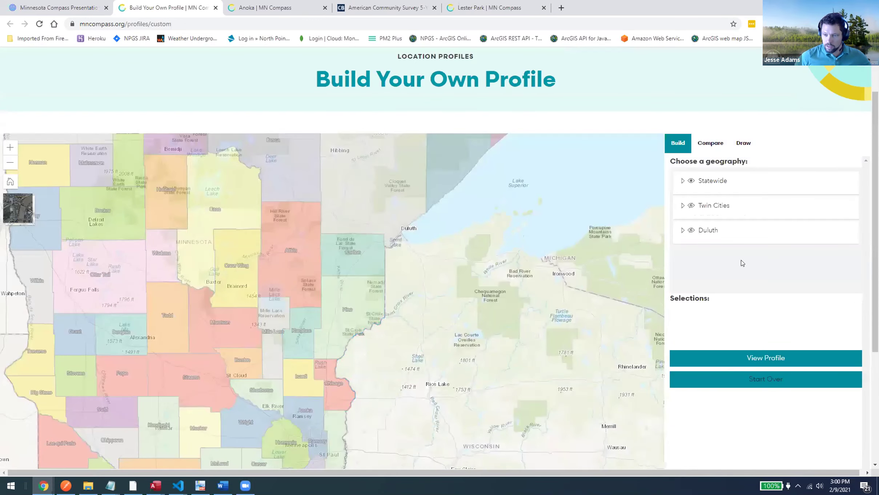
click(712, 144)
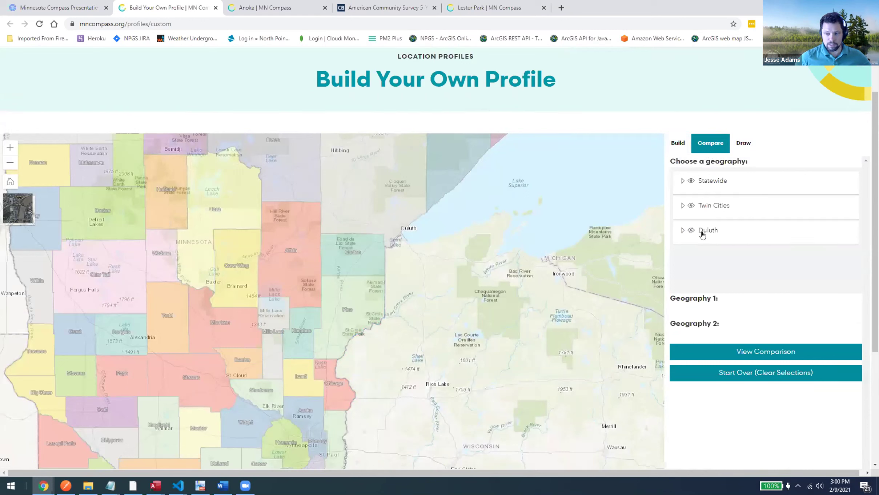
click(682, 181)
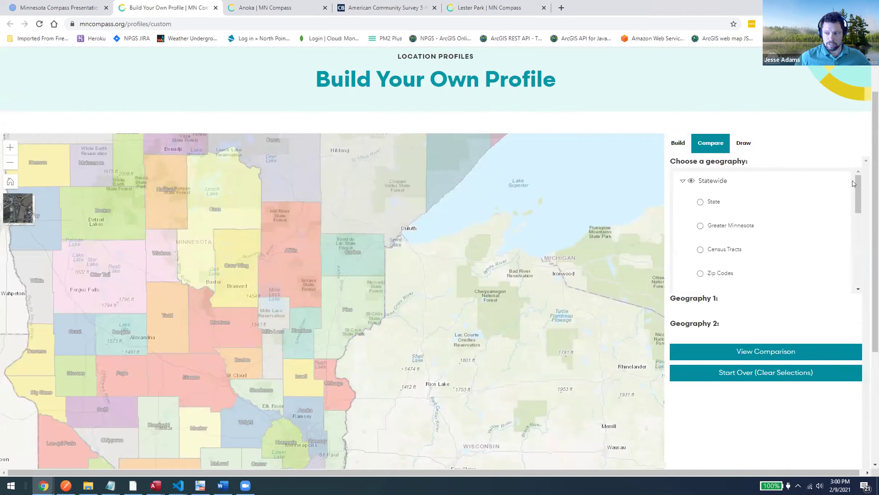
drag(860, 186, 857, 235)
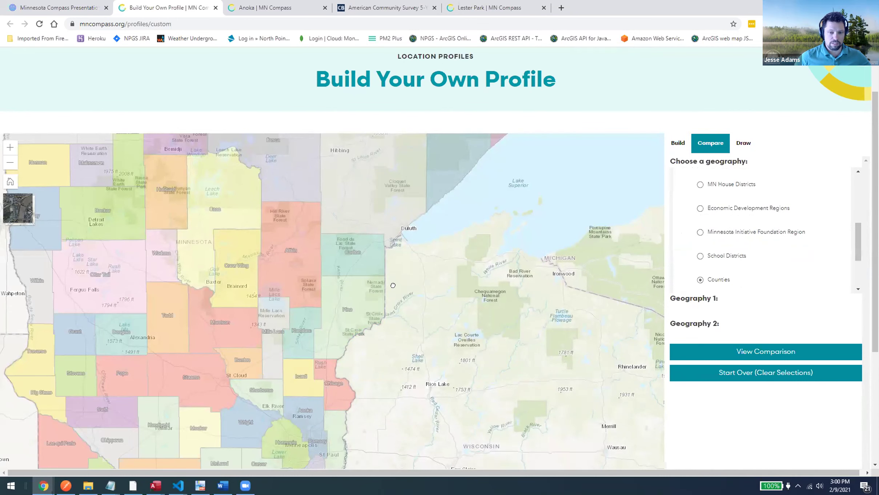
scroll(393, 285, down, 3)
click(734, 208)
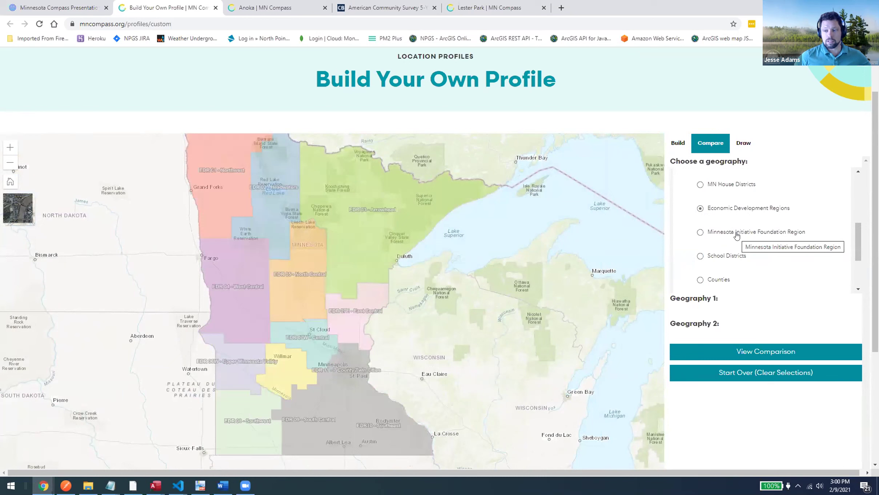
Show the statewide Minnesota Initiative Foundation Regions for comparison, and switch to the census tracts around Duluth
click(737, 235)
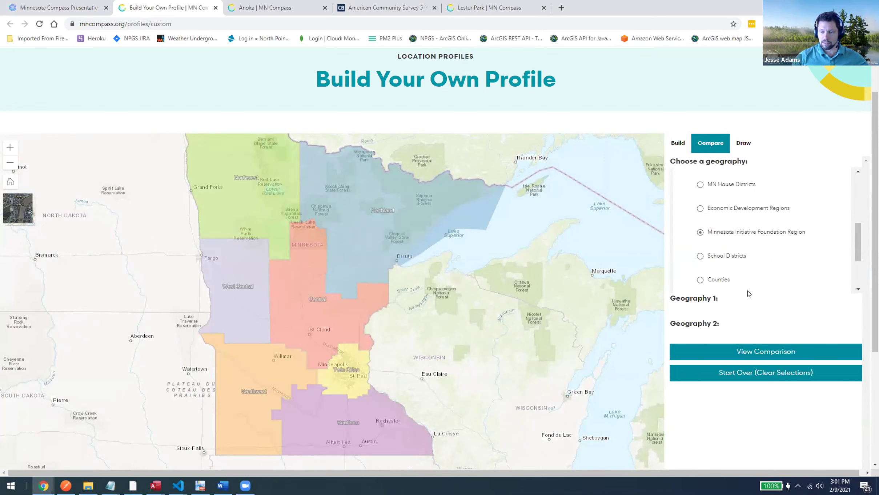
scroll(752, 284, down, 1)
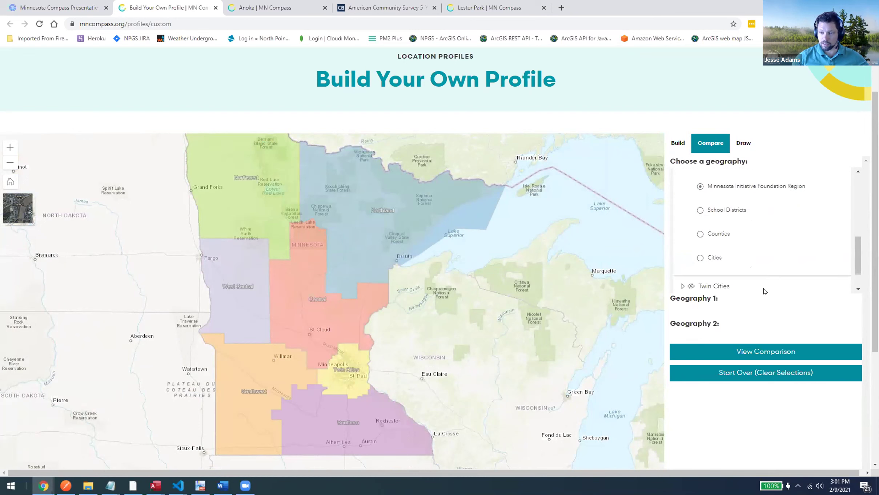
scroll(743, 284, up, 5)
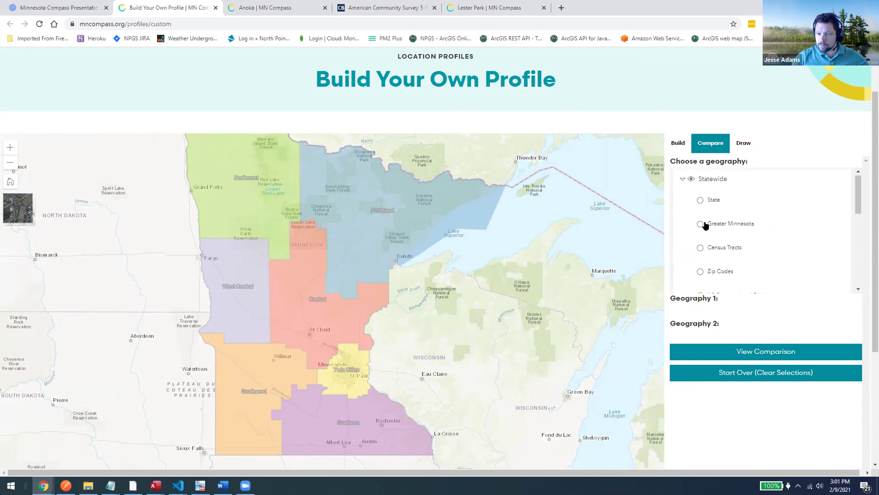
click(682, 180)
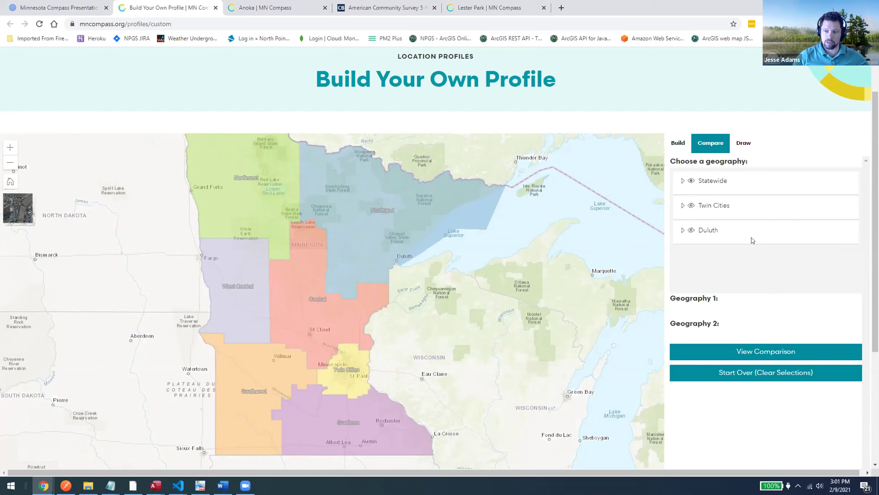
click(683, 181)
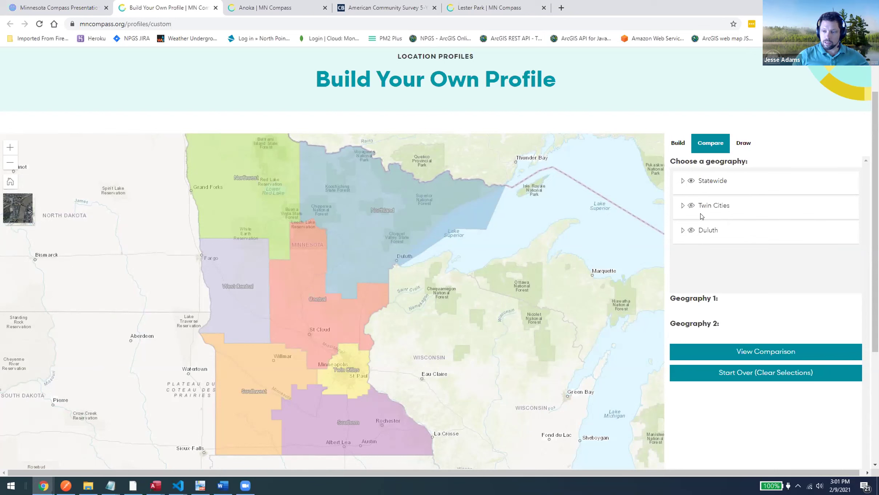
click(716, 250)
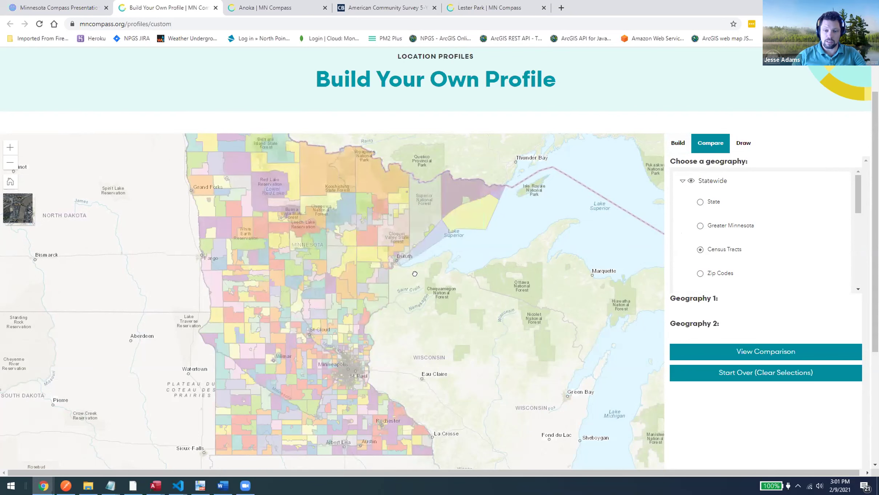
drag(377, 242, 417, 274)
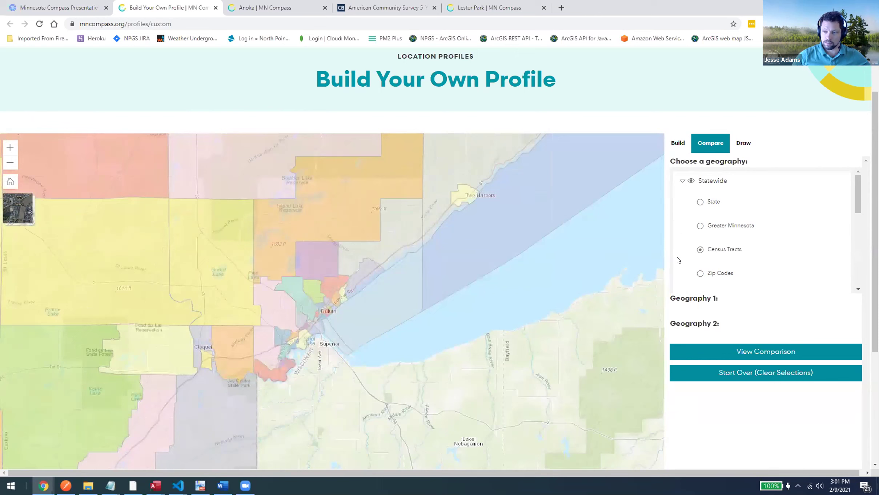
Generate a comparison profile of zip codes 55804 and 55807 in the Duluth area
click(700, 272)
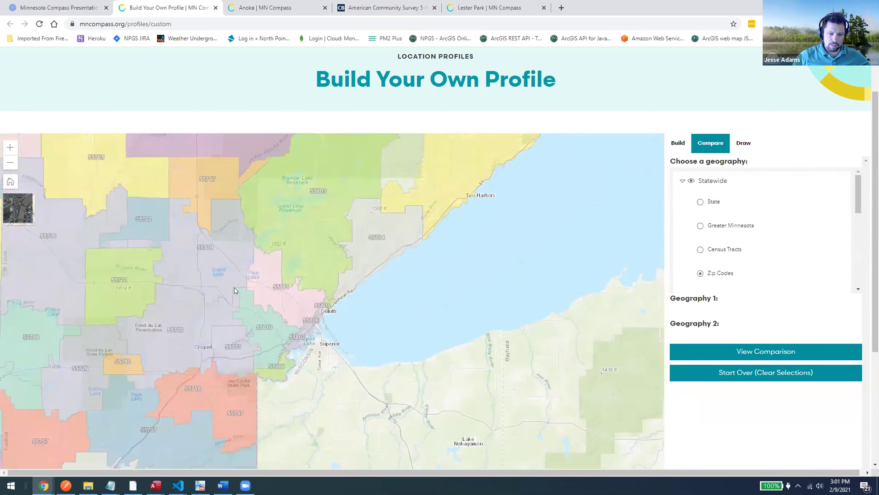
click(372, 253)
scroll(320, 304, up, 1)
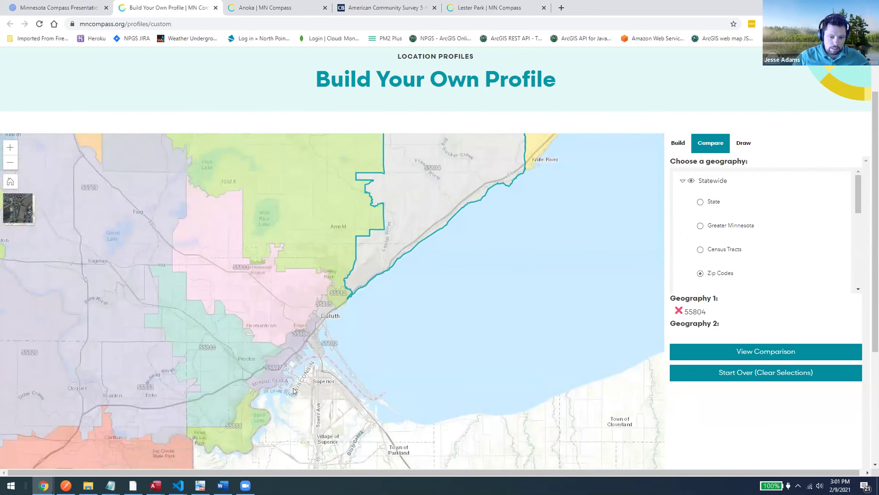
scroll(293, 390, up, 1)
click(262, 355)
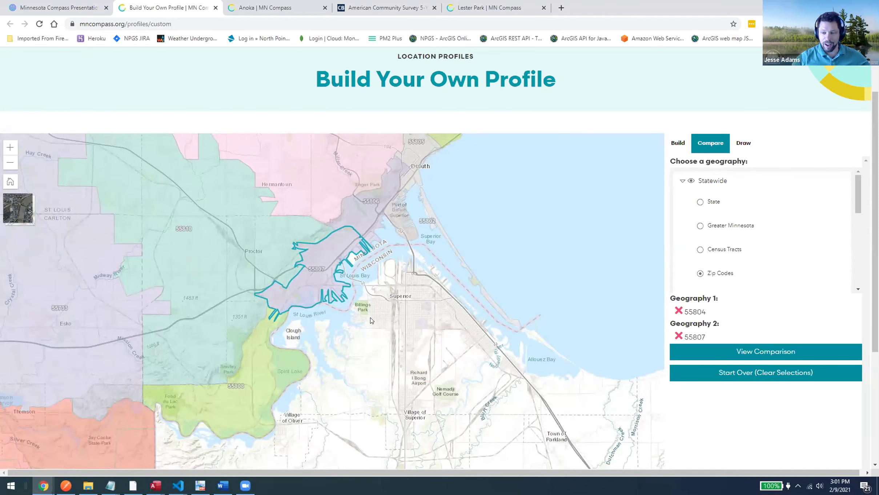
drag(439, 252, 331, 377)
click(764, 349)
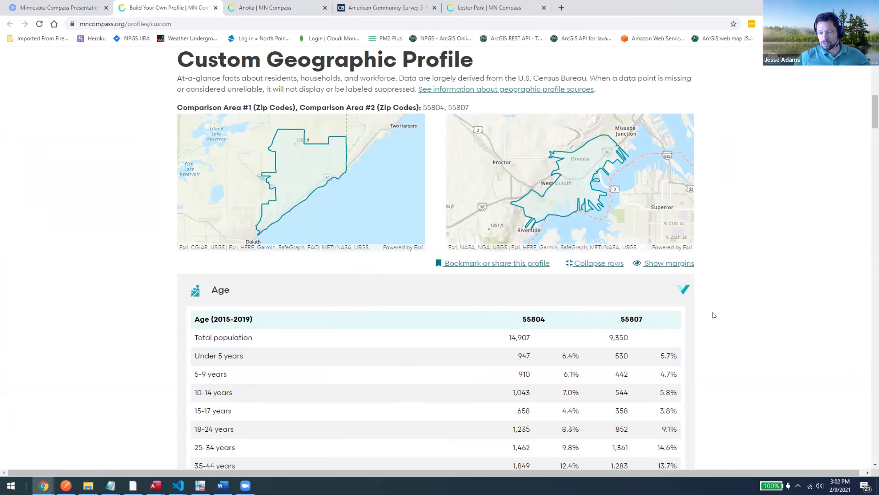
Review the age, sex, and race and ethnicity tables comparing the two zip codes
scroll(727, 297, down, 1)
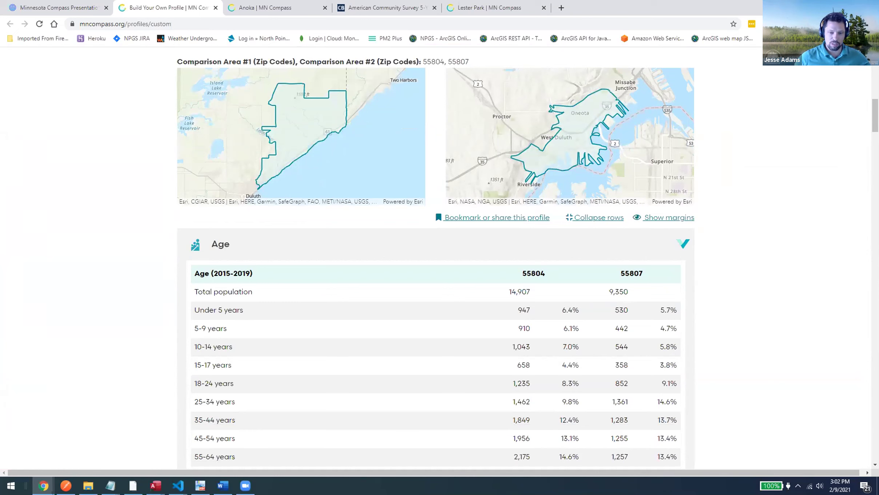
scroll(795, 356, down, 2)
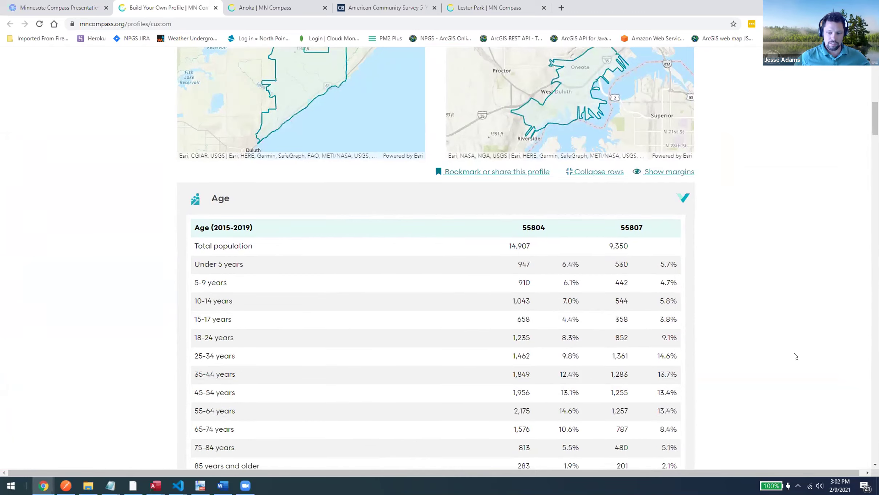
scroll(795, 355, down, 5)
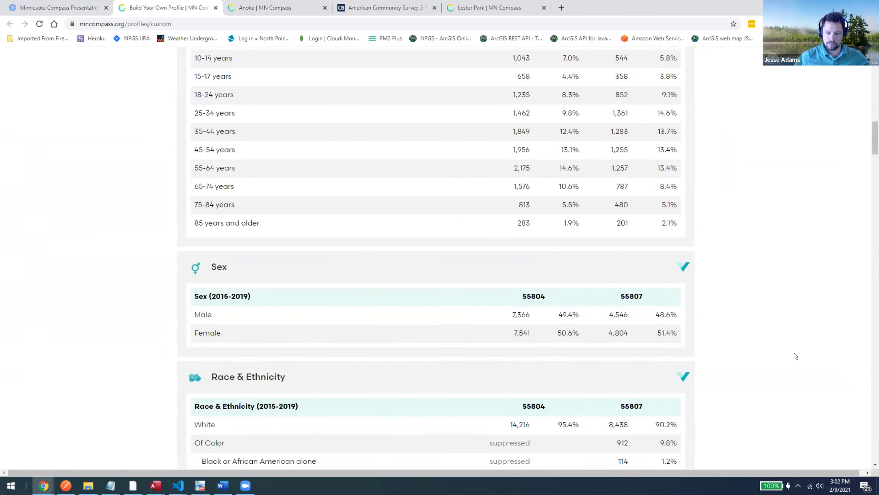
scroll(796, 356, down, 3)
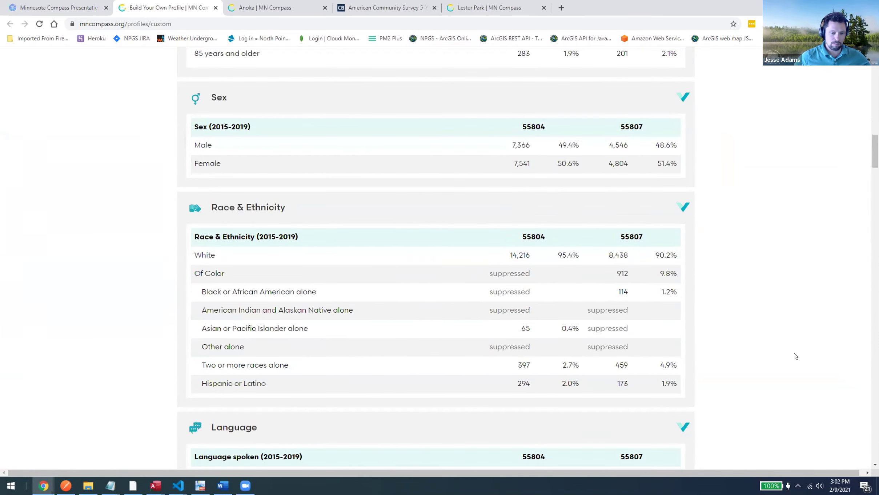
scroll(795, 356, up, 10)
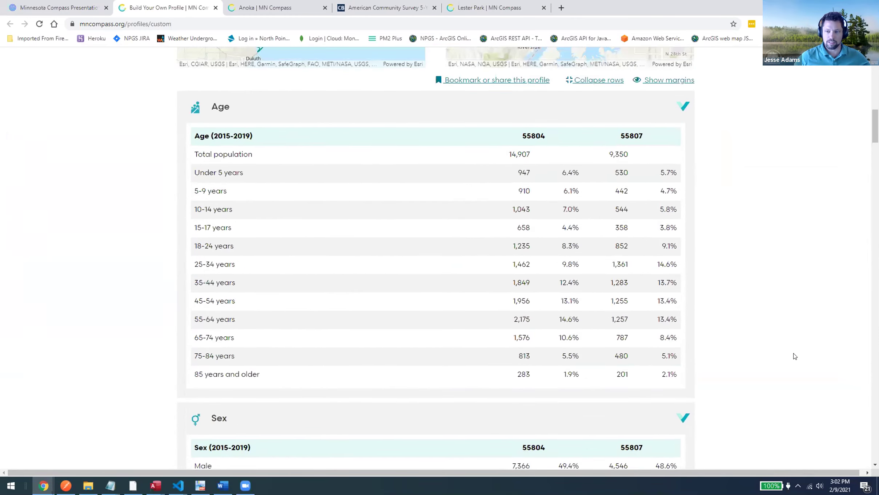
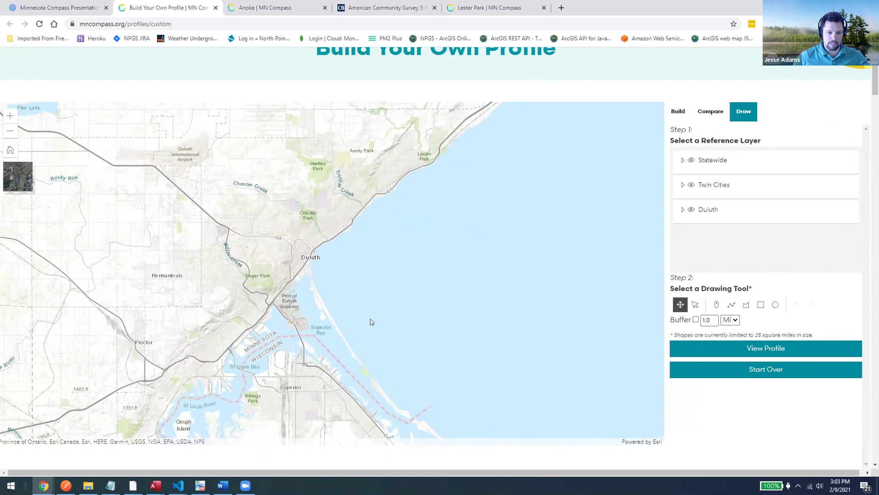
Generate a custom profile for a drawn point with a 1.0 mile buffer where Trinity Rd meets the highway near Miller Hill Mall
scroll(288, 256, up, 1)
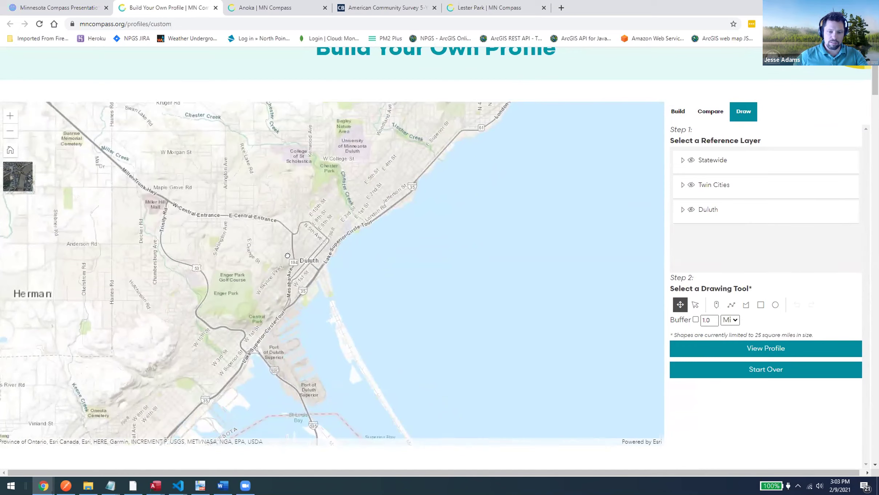
scroll(288, 255, up, 2)
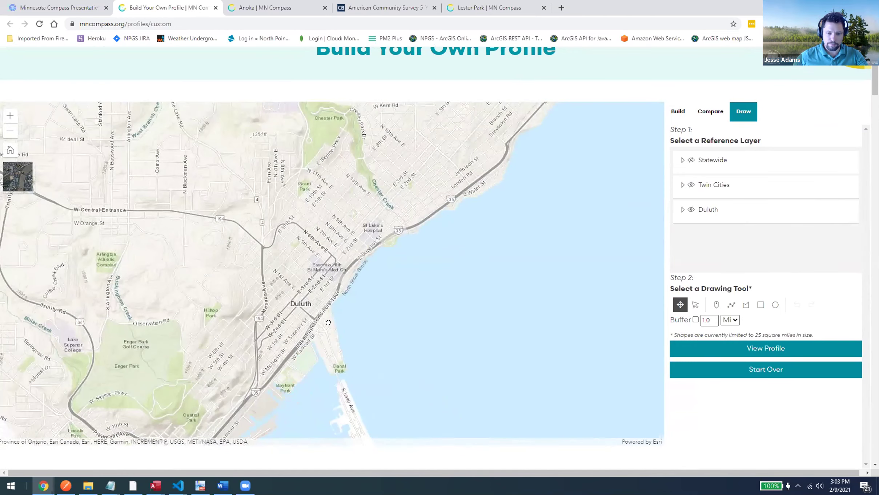
drag(328, 322, 376, 381)
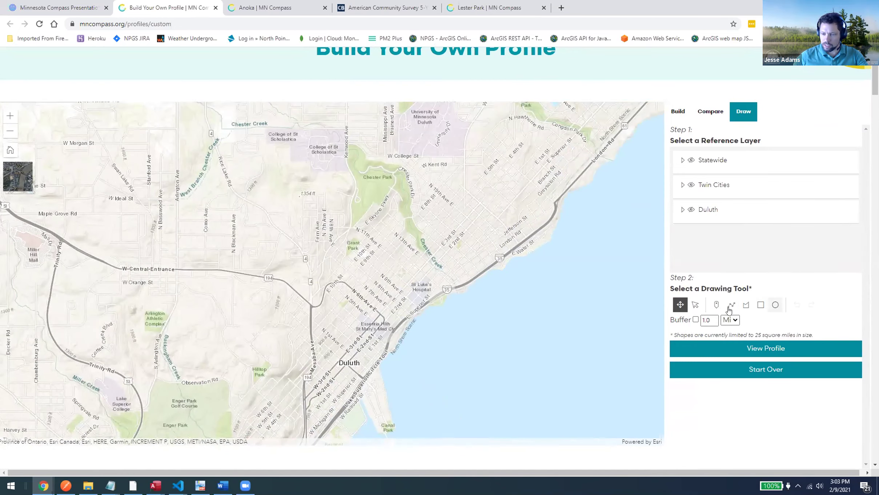
click(716, 306)
drag(141, 293, 296, 268)
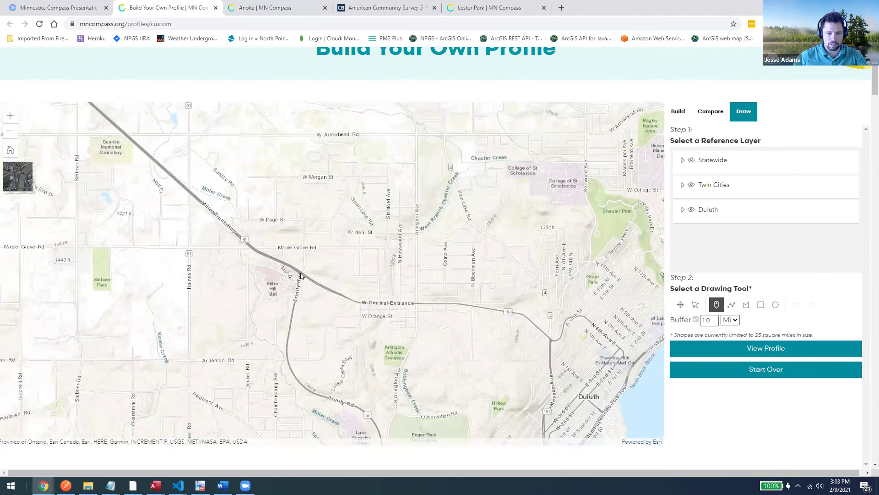
click(302, 274)
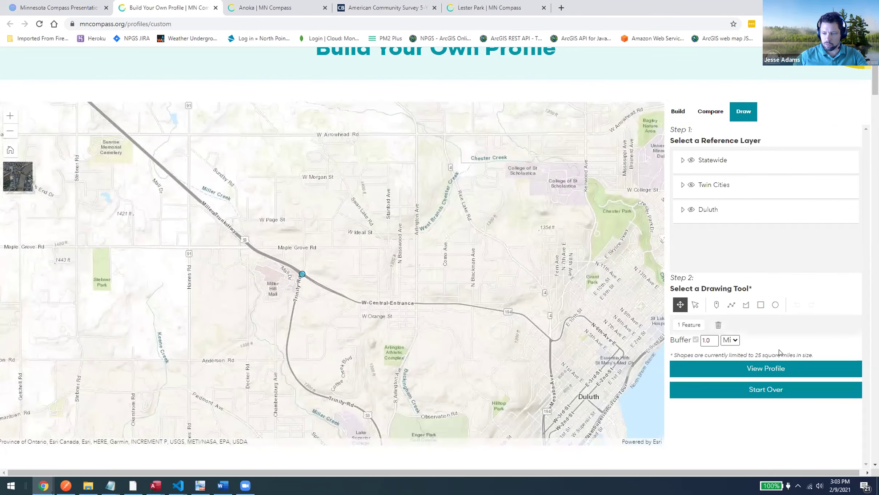
click(760, 369)
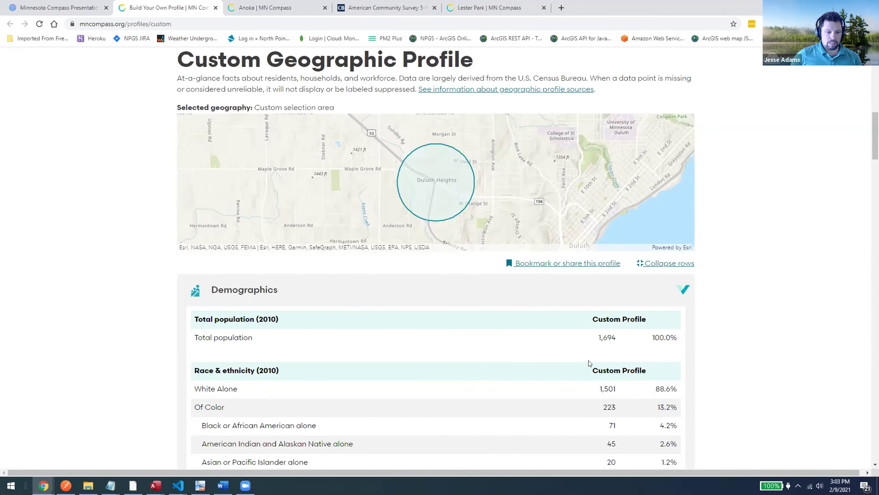
Review the demographics, housing and household size tables of the custom buffer profile around Duluth Heights
scroll(660, 391, down, 2)
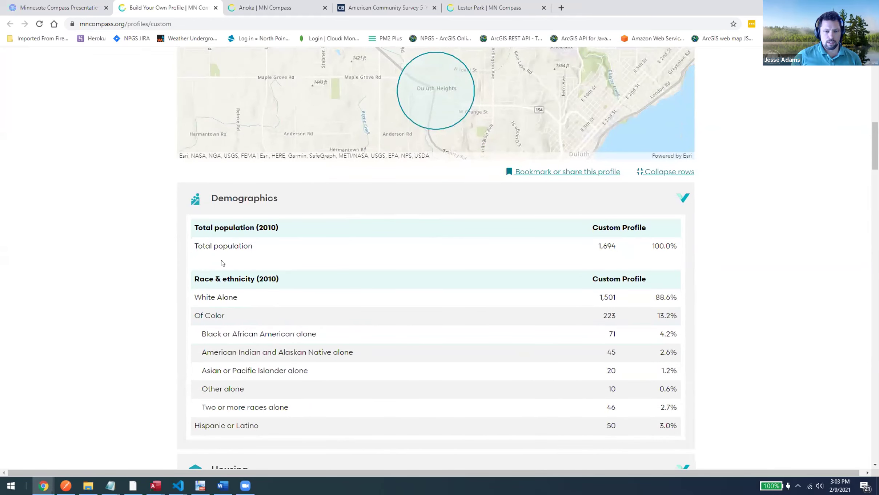
scroll(399, 304, down, 1)
scroll(399, 304, down, 2)
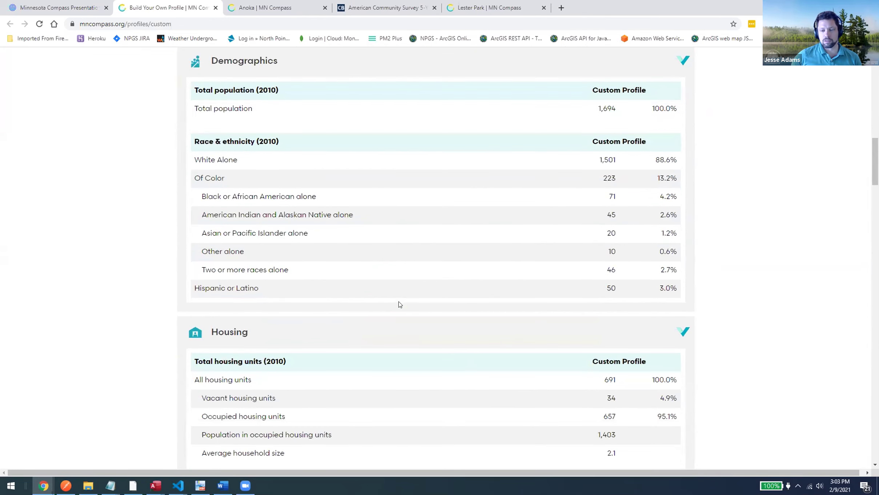
scroll(398, 305, up, 3)
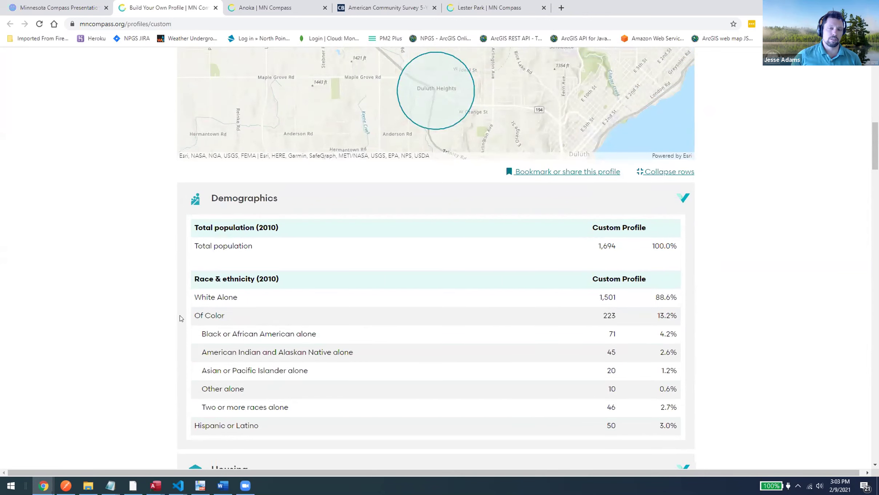
scroll(105, 282, up, 3)
scroll(105, 283, up, 1)
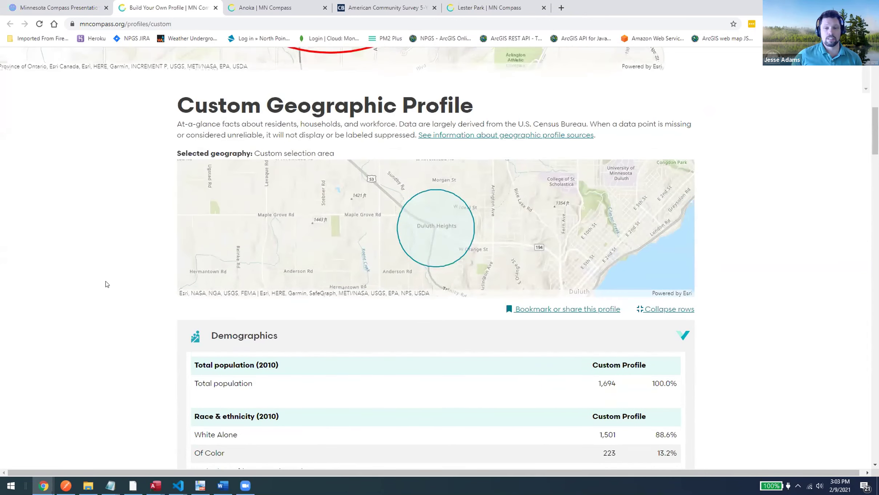
scroll(106, 283, down, 1)
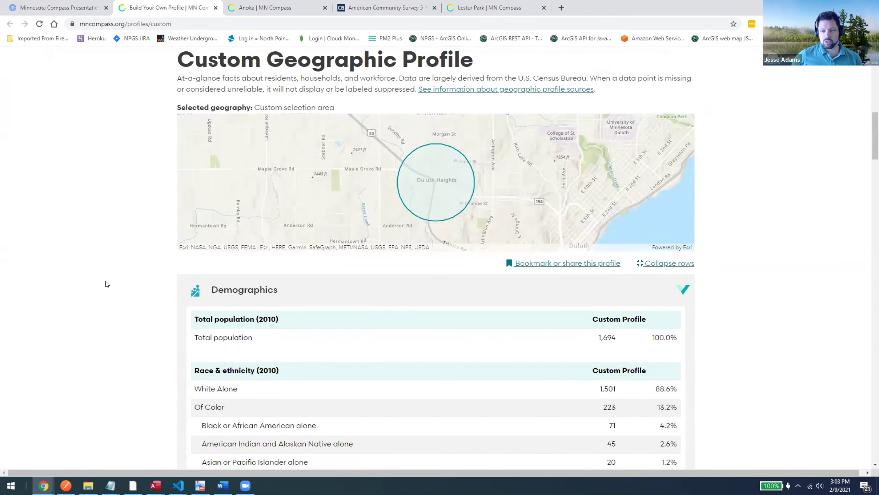
scroll(106, 283, down, 1)
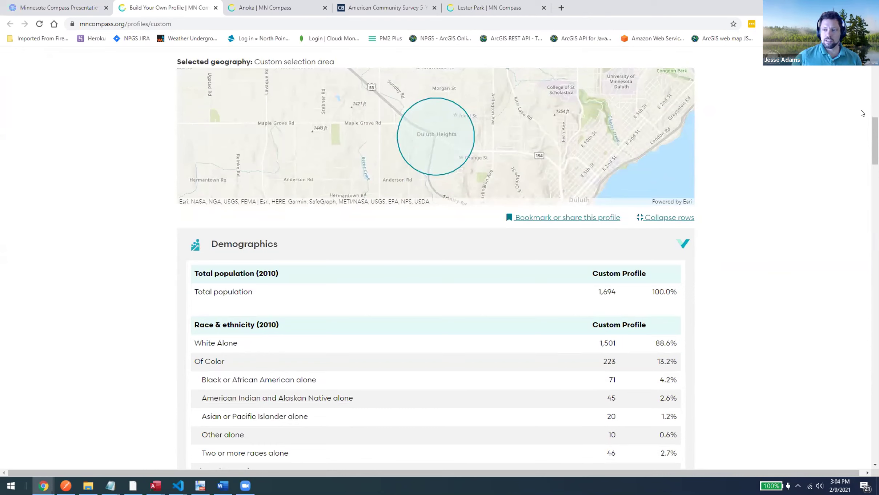
drag(876, 135, 876, 230)
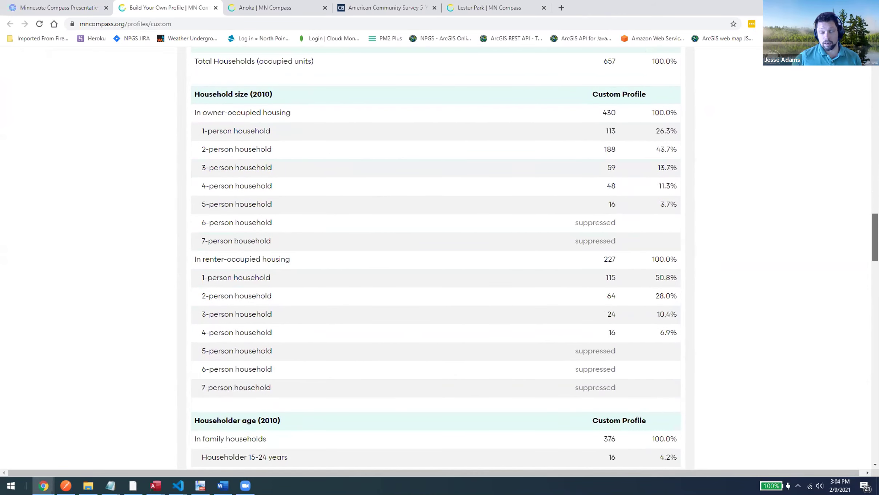
drag(876, 231, 876, 81)
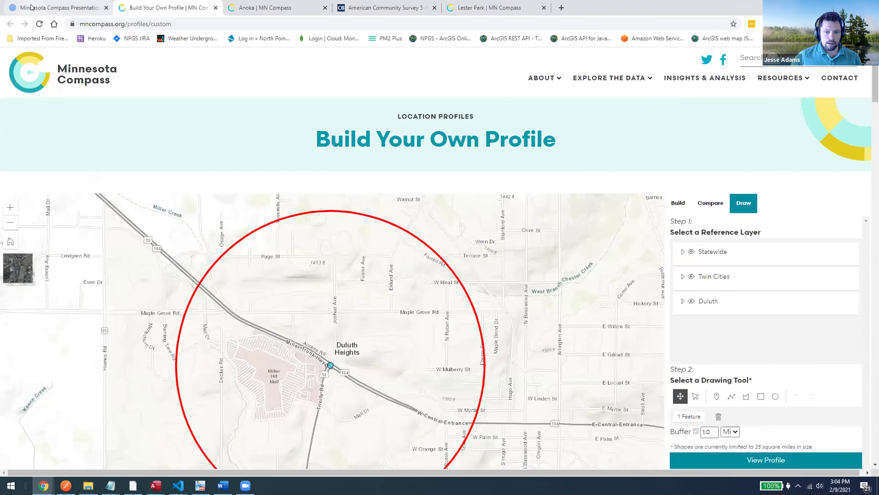
Switch to the Minnesota Compass Prezi presentation, show it full screen, and advance past the Resulting Profiles slide
click(31, 8)
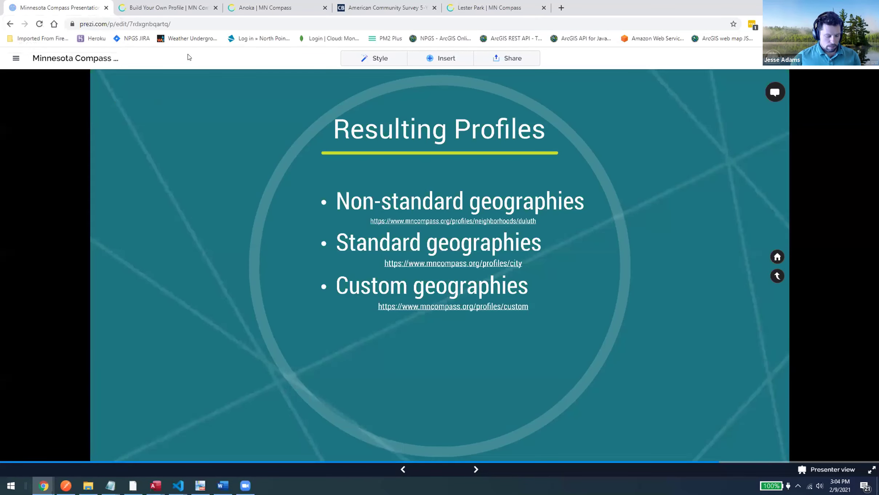
key(f)
key(Right)
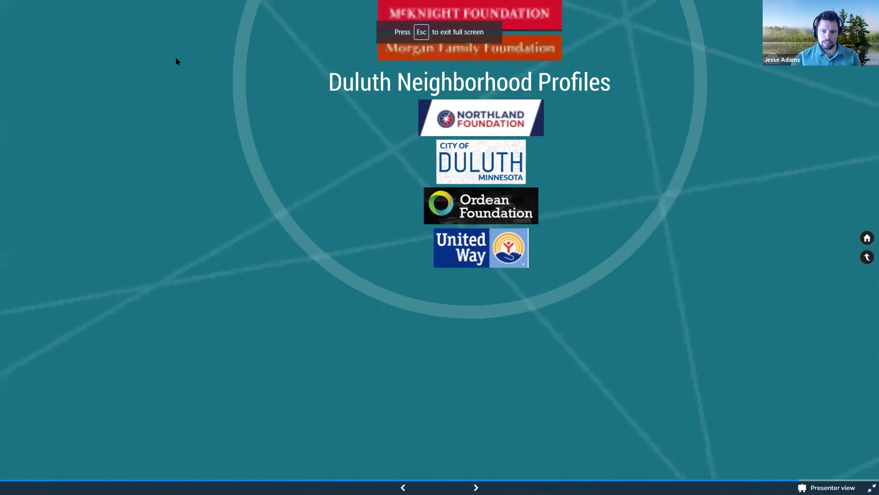